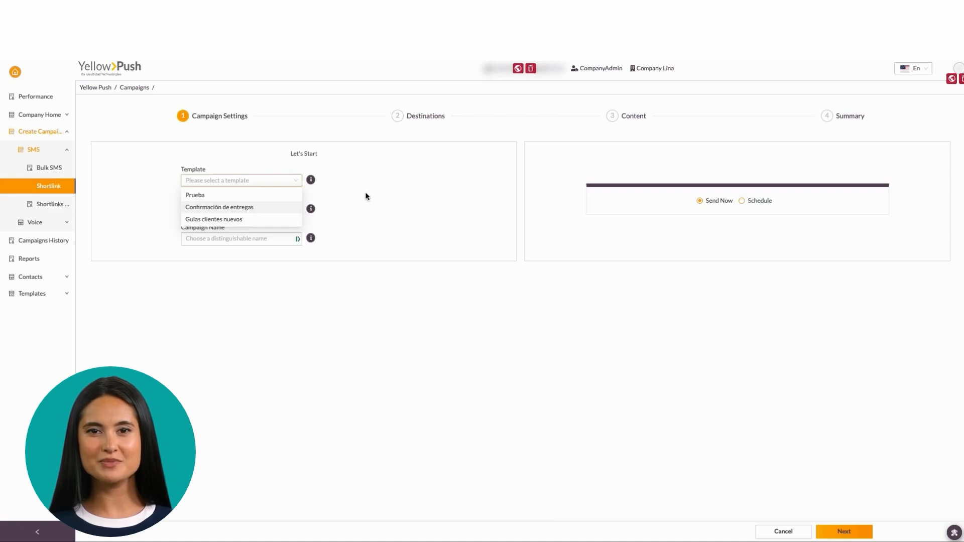
Step: Assign the campaign to Camilo Account and name it distinctiveNAme
left_click(258, 209)
left_click(239, 273)
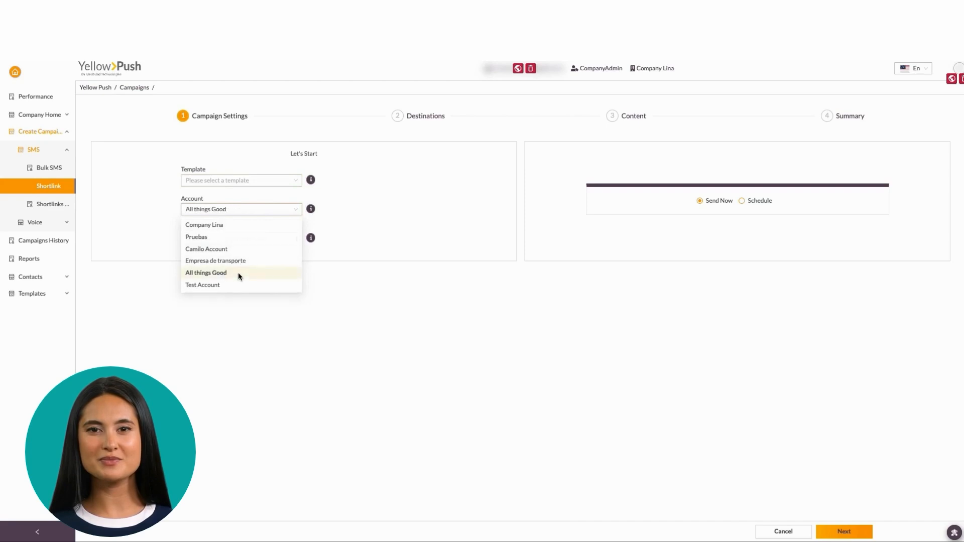
left_click(269, 211)
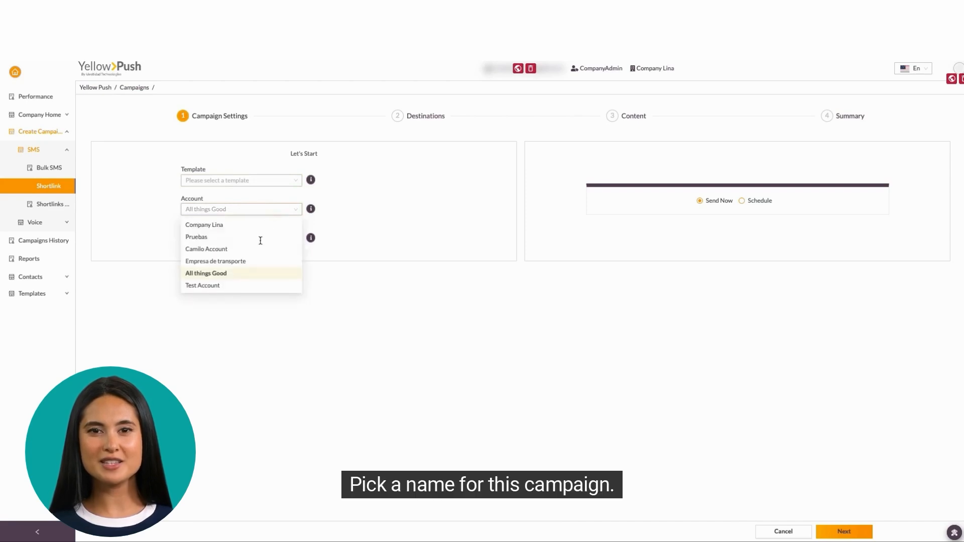
left_click(239, 250)
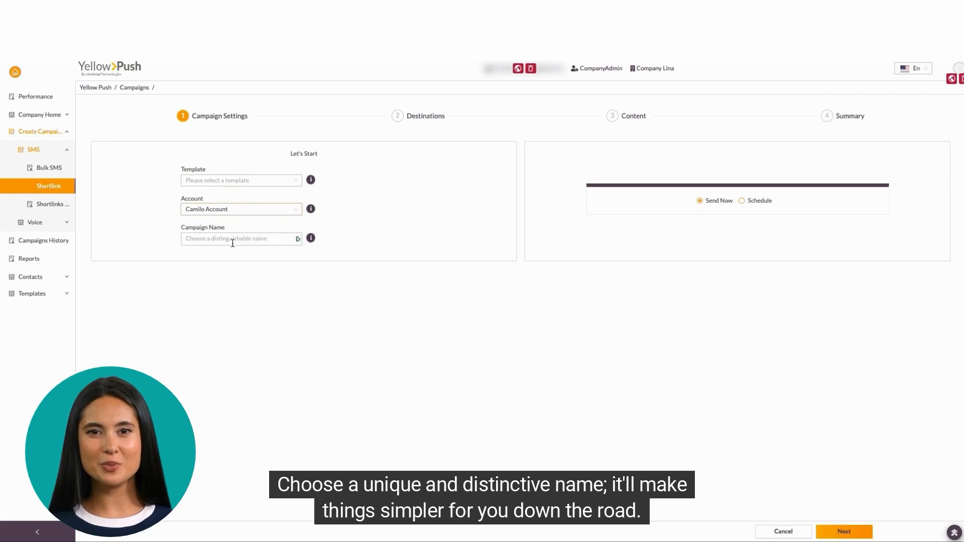
left_click(232, 242)
type("distinctiveNAme")
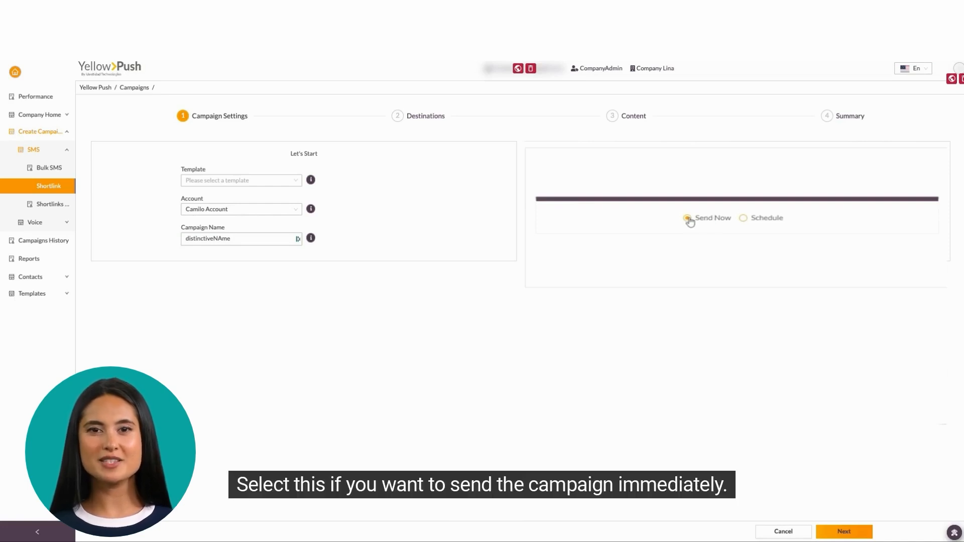
Step: Switch to Schedule and give Phase 1 a 100% share of messages
left_click(745, 221)
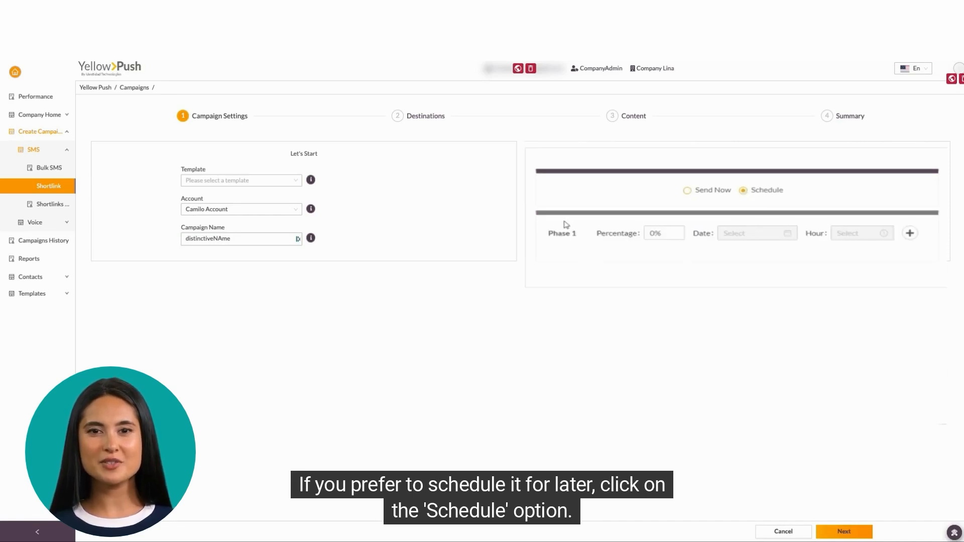
left_click_drag(547, 234, 583, 233)
left_click(648, 233)
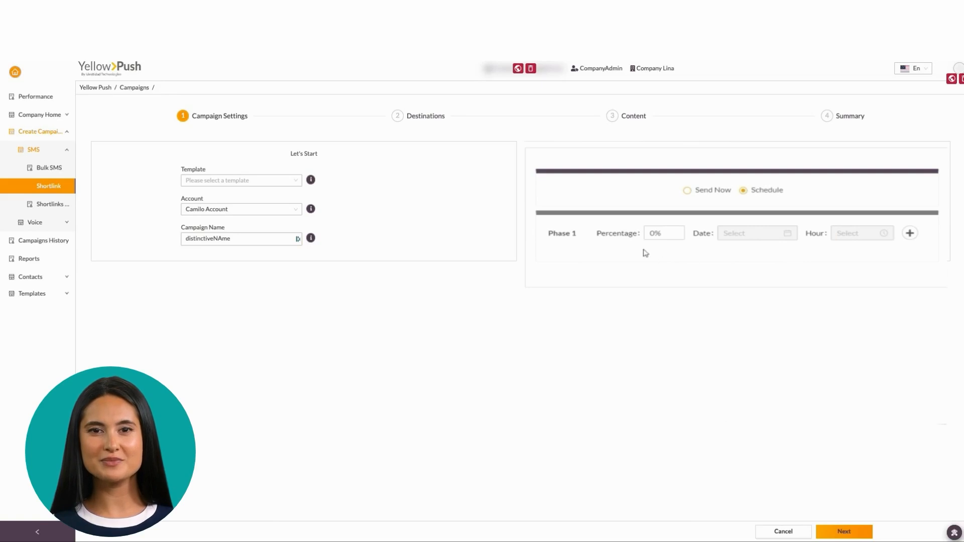
left_click(652, 233)
type("10")
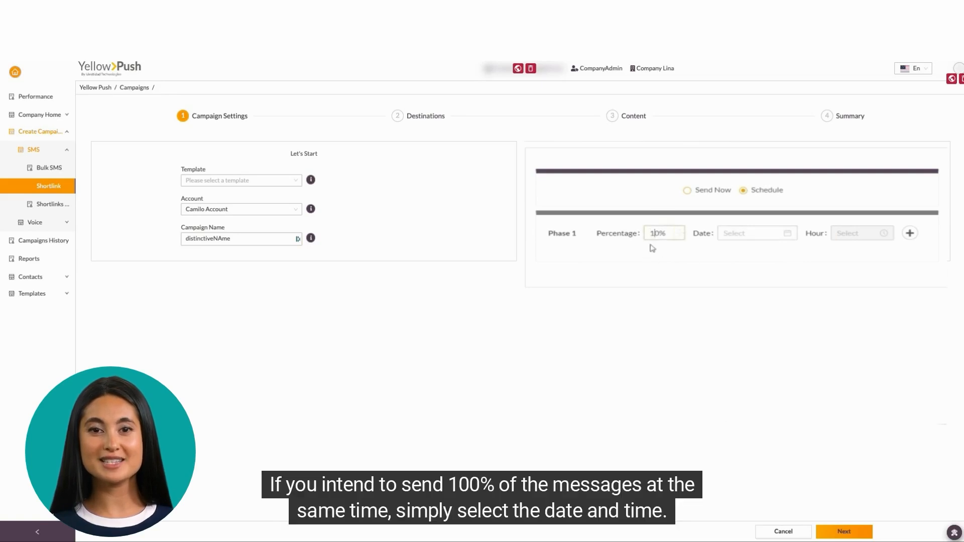
Step: Set Phase 1 to send on 2024-01-11 at 21:04
left_click(764, 234)
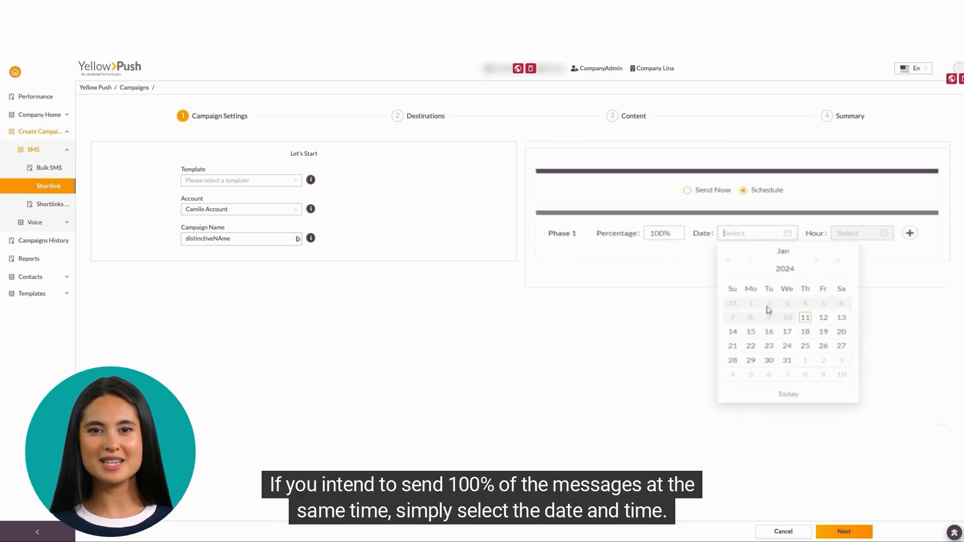
left_click(807, 318)
left_click(850, 234)
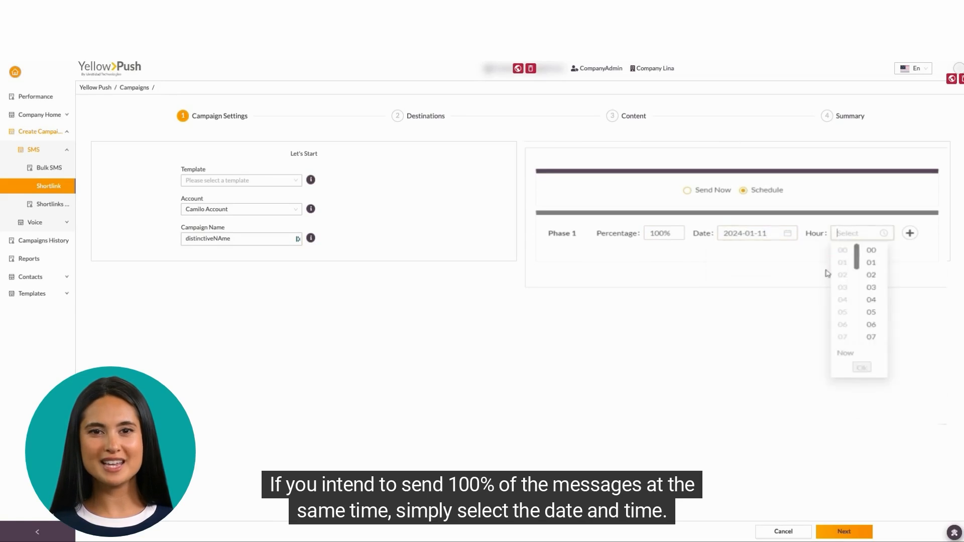
scroll(847, 329, "down", 5)
left_click(868, 303)
scroll(842, 315, "down", 5)
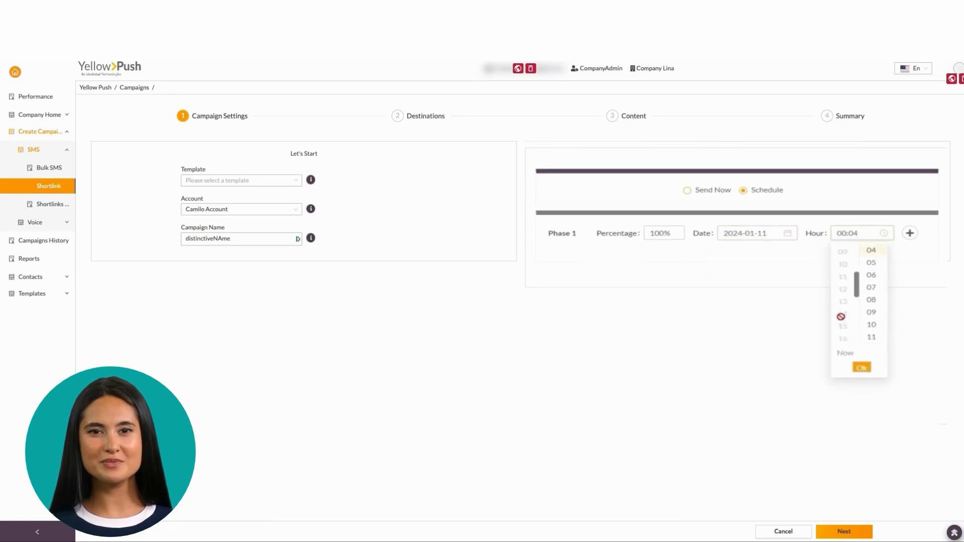
left_click(846, 289)
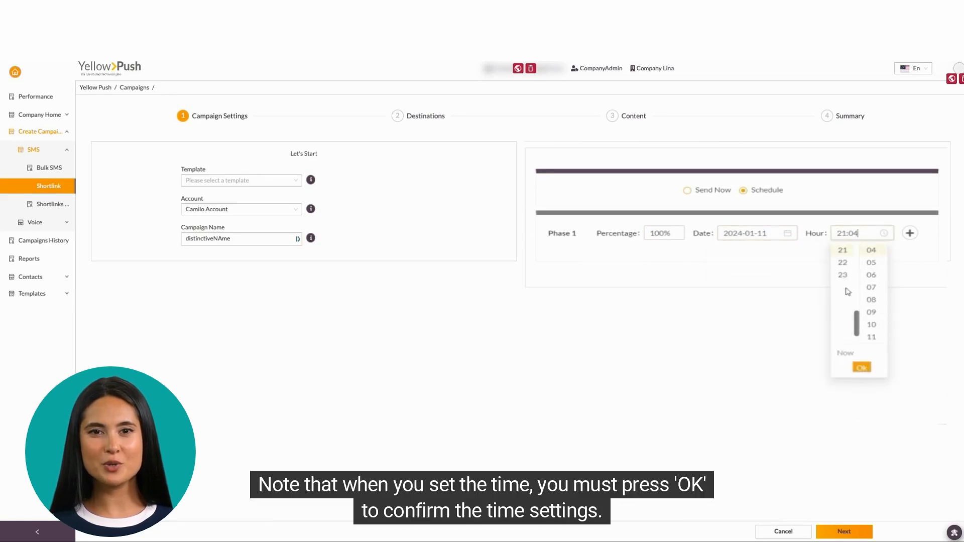
left_click(861, 367)
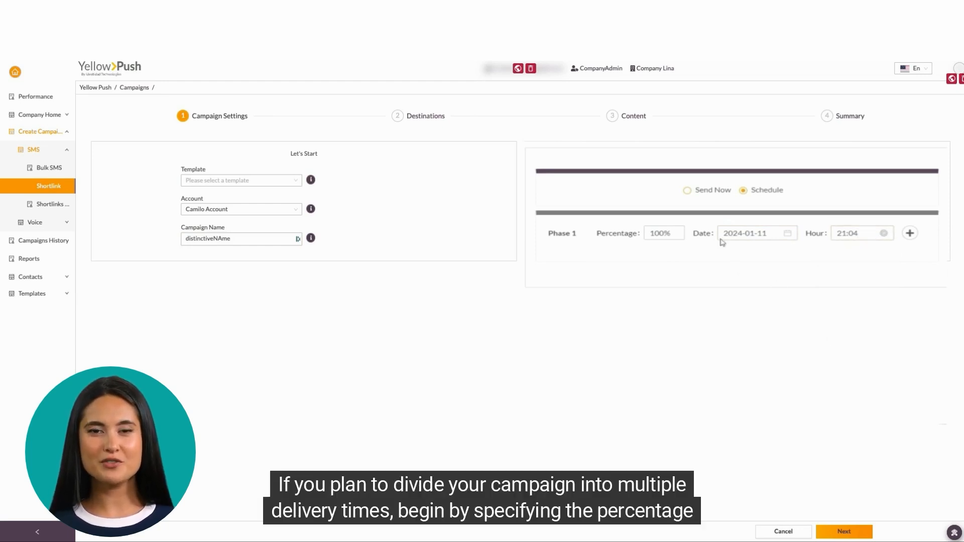
Step: Change Phase 1 to 30% and add a second phase for the remaining 70%
double_click(653, 233)
type("30")
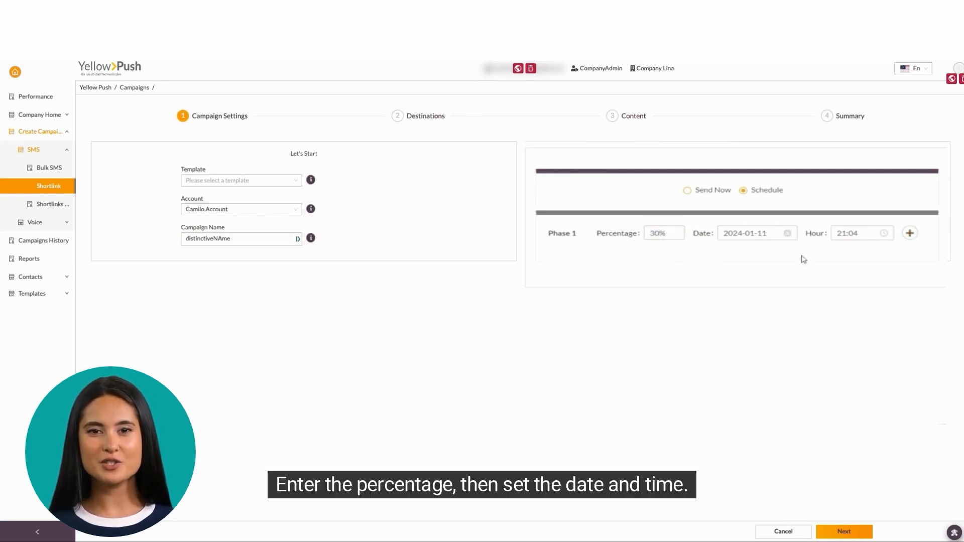
left_click(911, 234)
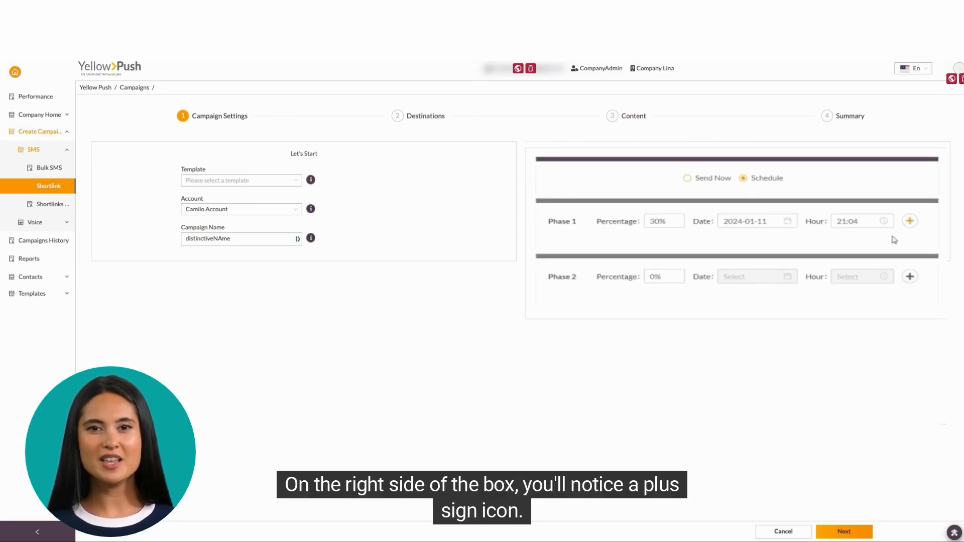
left_click(658, 276)
Step: Schedule Phase 2 for 2024-01-12 at 03:02, then revert to Send Now and continue
left_click(731, 276)
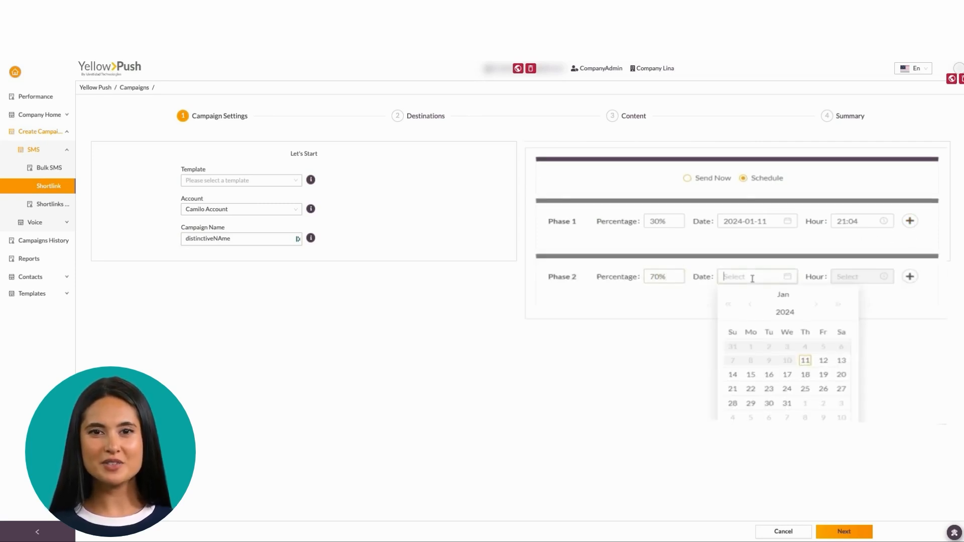
left_click(819, 369)
left_click(844, 323)
left_click(871, 313)
left_click(869, 416)
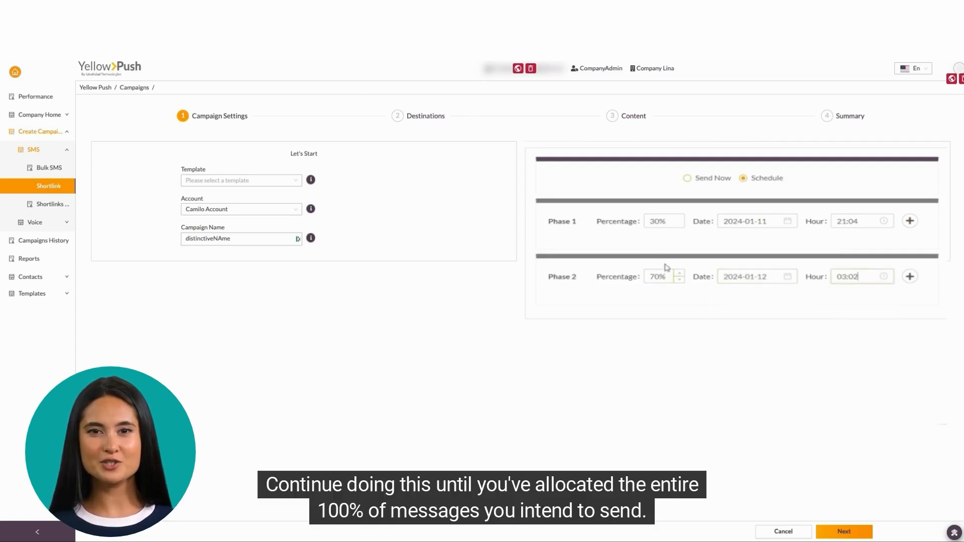
left_click(688, 178)
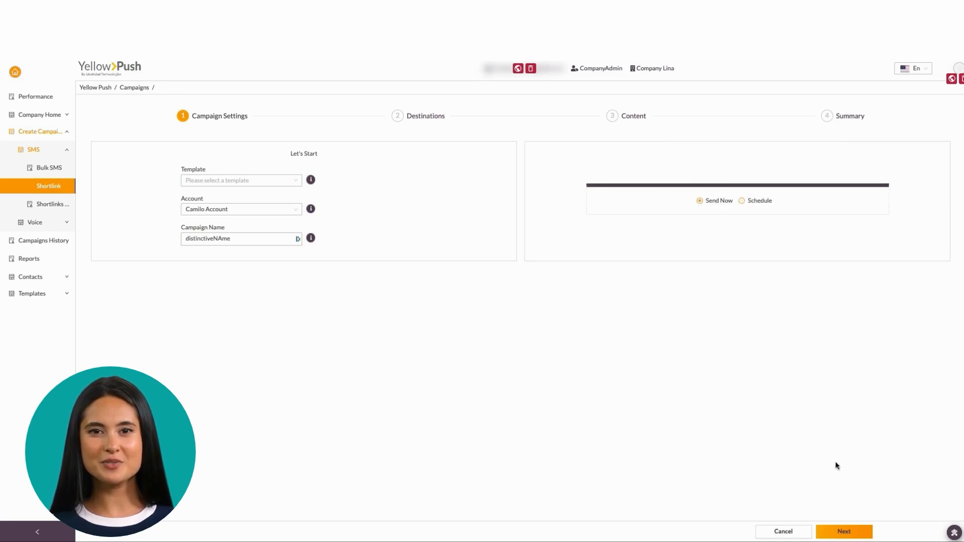
left_click(842, 531)
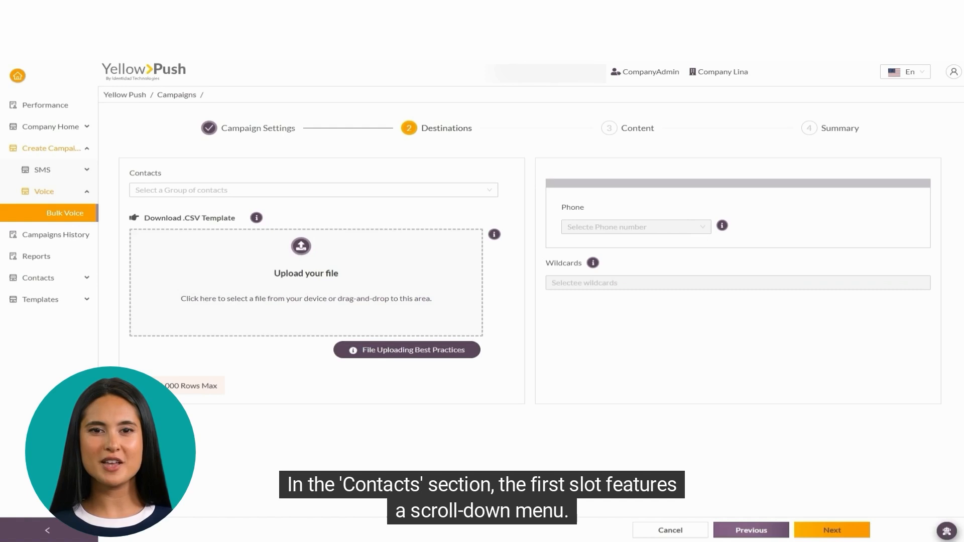
Step: Check the Contacts group list without choosing one, then download the .CSV contacts template
left_click(246, 193)
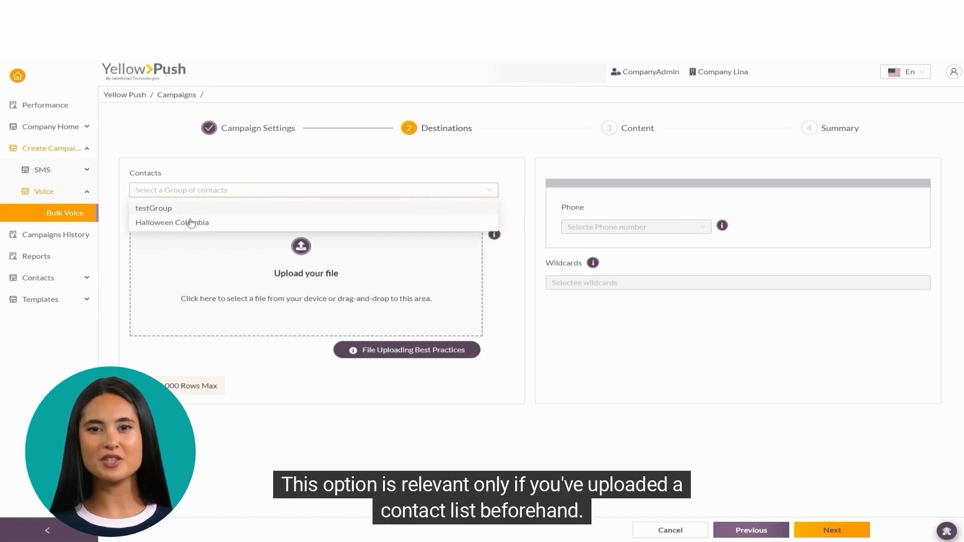
left_click(265, 169)
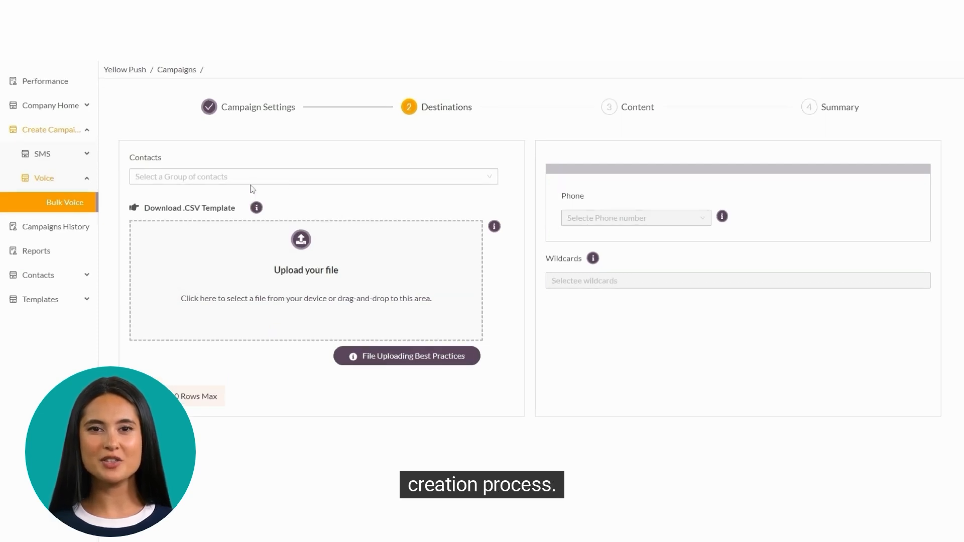
left_click(210, 213)
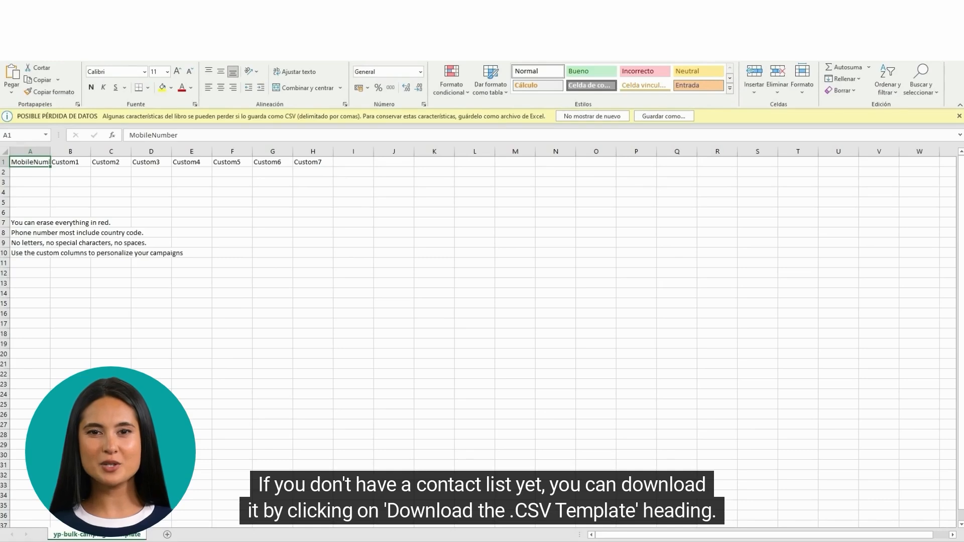
Step: Select the template headers and the MobileNumber, Name, Code and Mood columns in Excel
left_click_drag(290, 233, 23, 160)
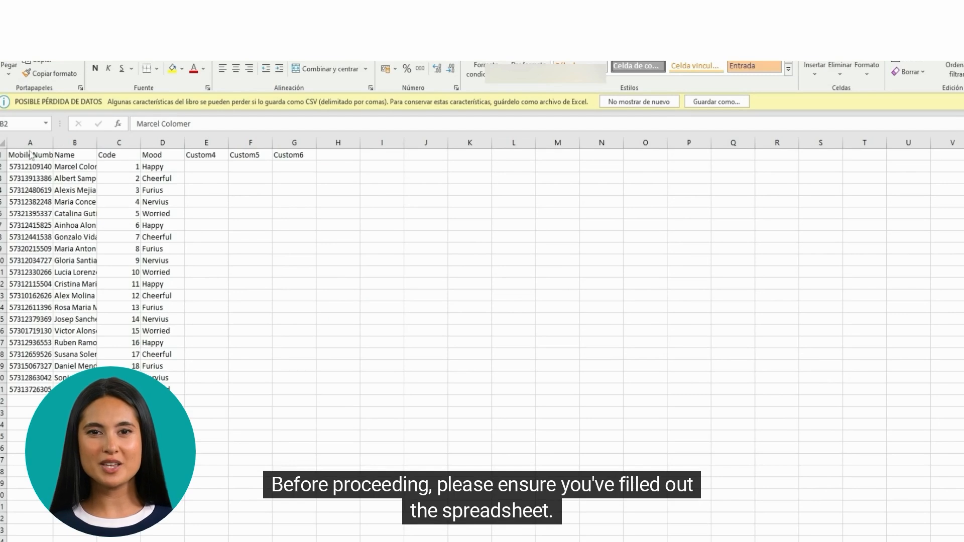
left_click_drag(29, 157, 122, 355)
left_click_drag(156, 156, 191, 389)
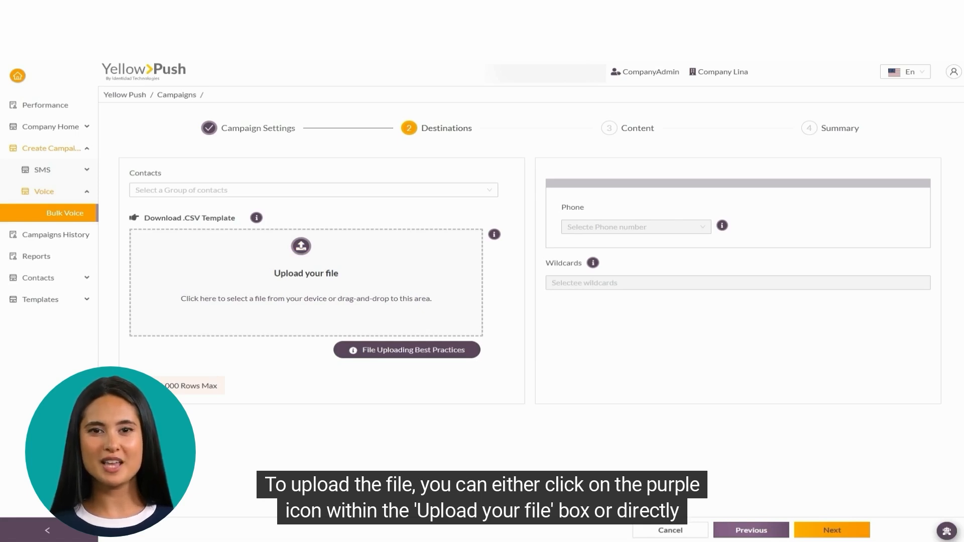
Step: Upload yp-bulk-campaign.csv and map the phone column to MobileNumber
left_click_drag(151, 193, 287, 282)
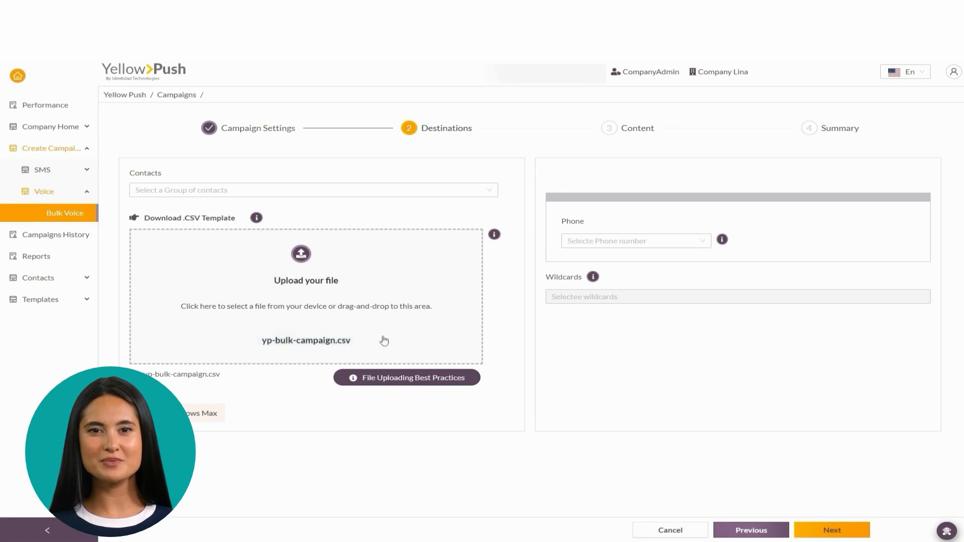
left_click(679, 245)
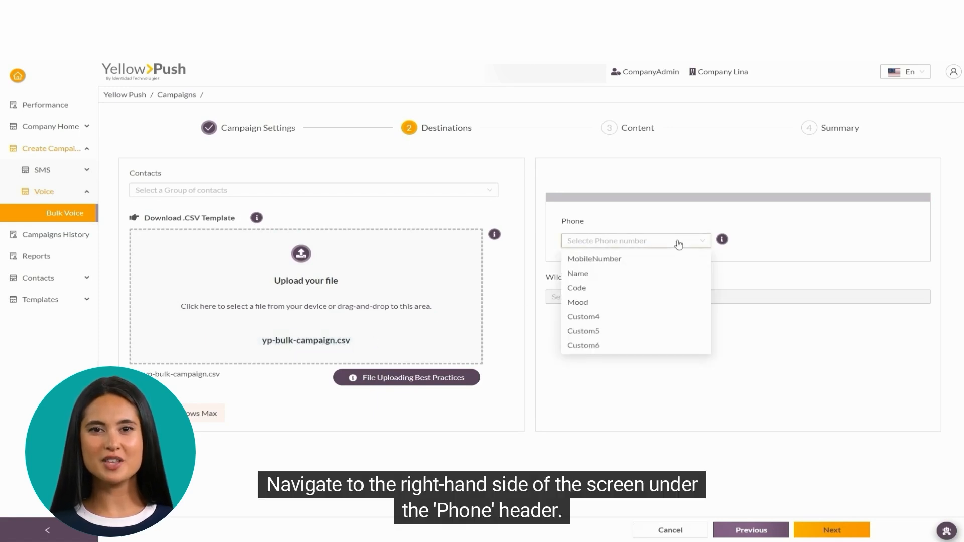
left_click(619, 260)
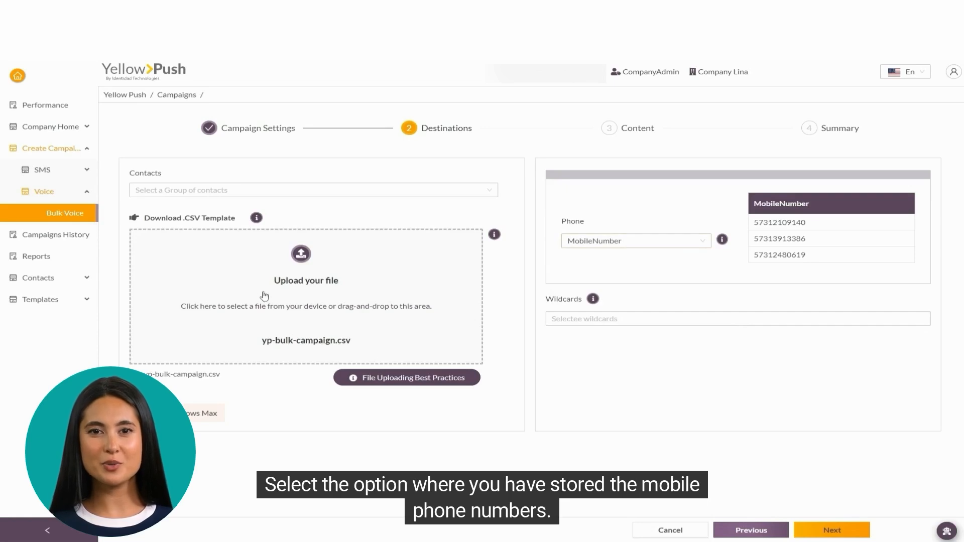
Step: Add Name, Code and Mood as message wildcards
left_click(594, 314)
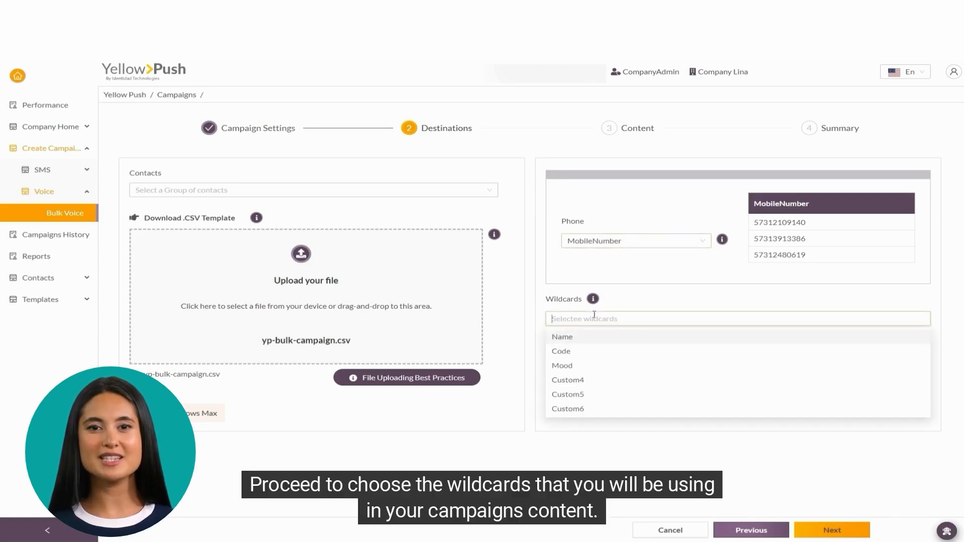
left_click(586, 337)
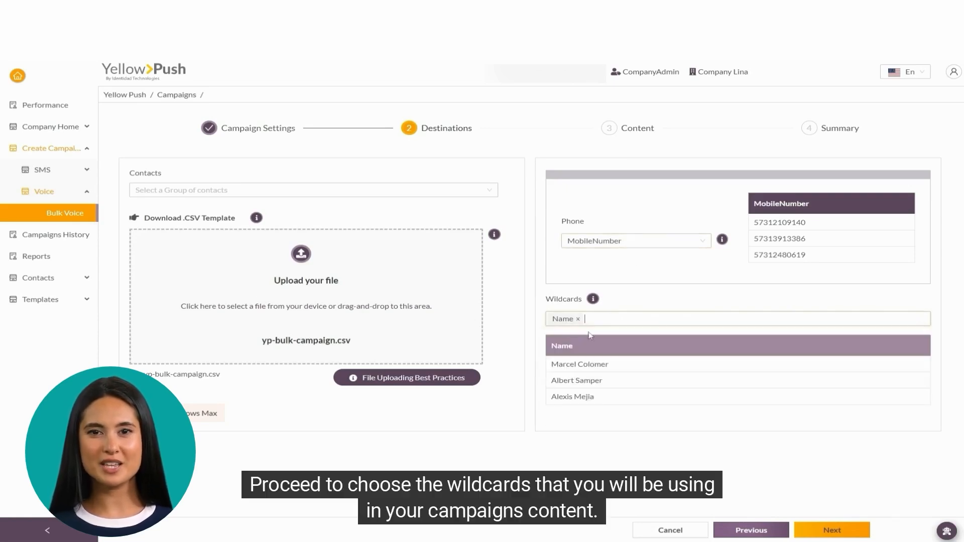
left_click(561, 351)
left_click(563, 365)
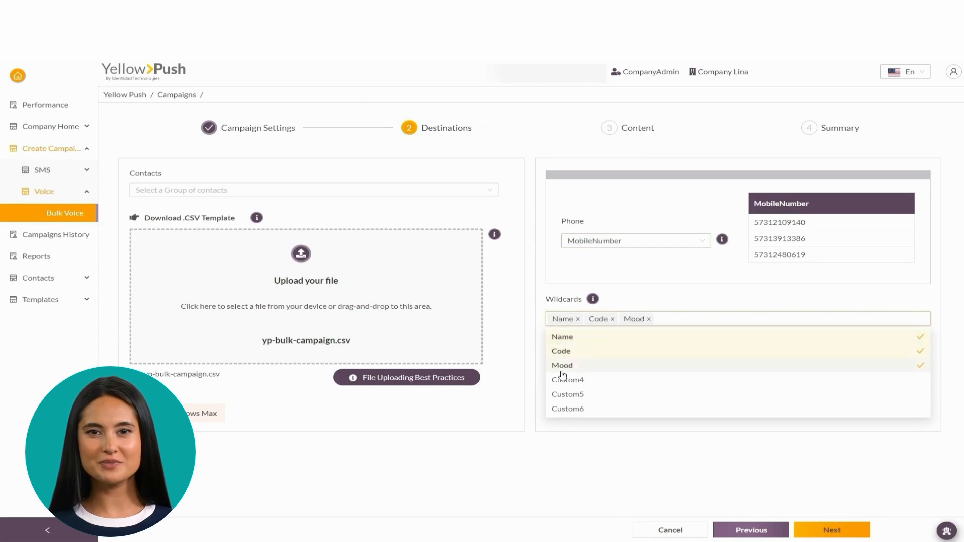
left_click(542, 445)
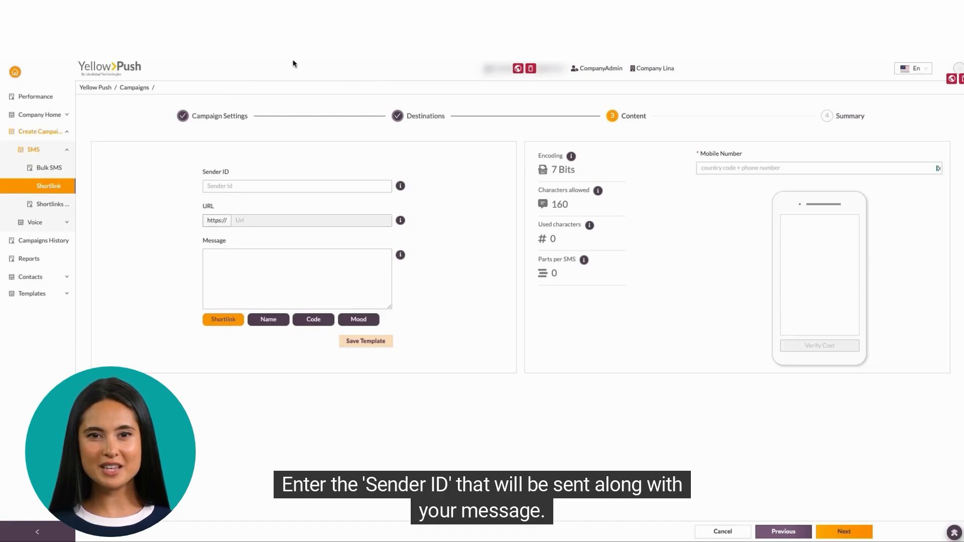
Step: Enter sender ID 889977 and paste portal.yellowpush.com/#/Campaigns/ShortLinks as the URL to shorten
left_click(289, 183)
type("889977")
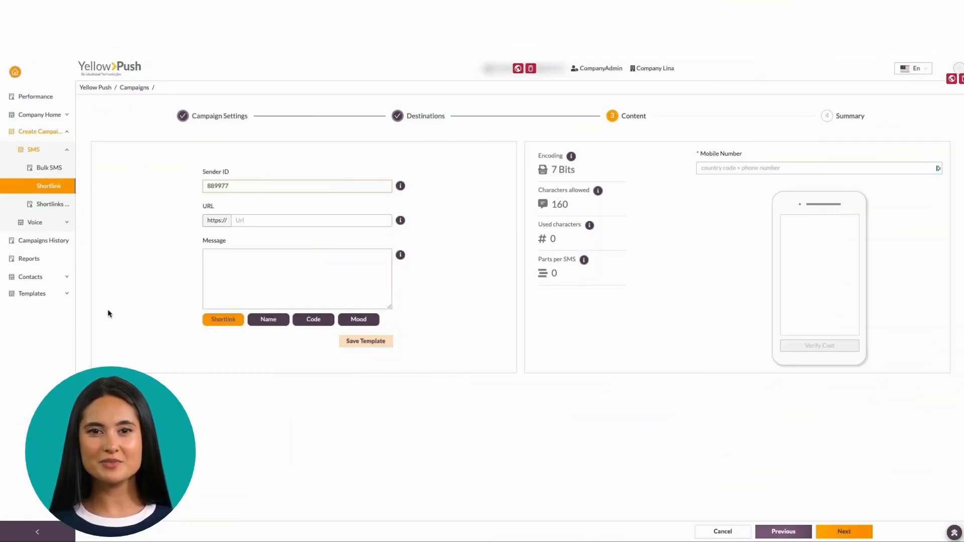
left_click(271, 223)
type("portal.yellowpush.com/#/Campaigns/ShortLinks")
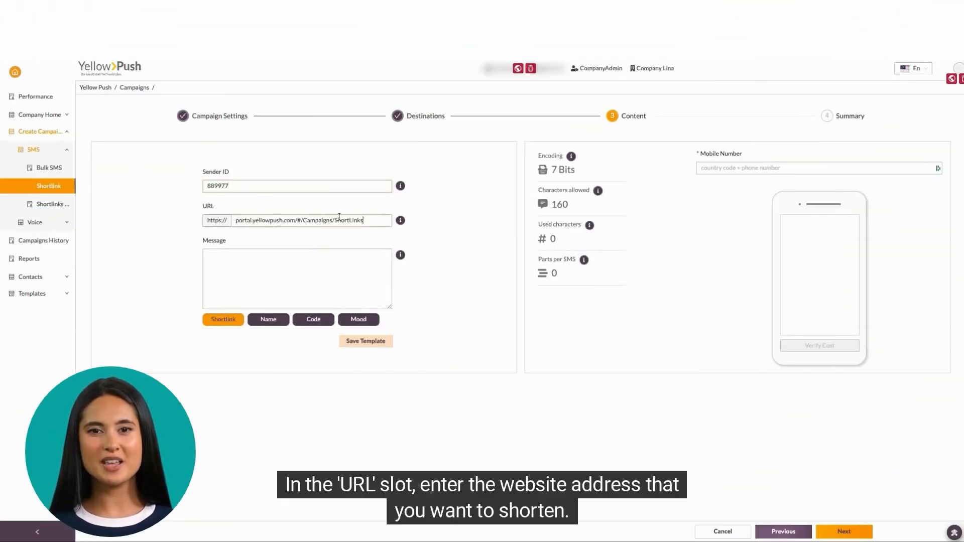
left_click(312, 272)
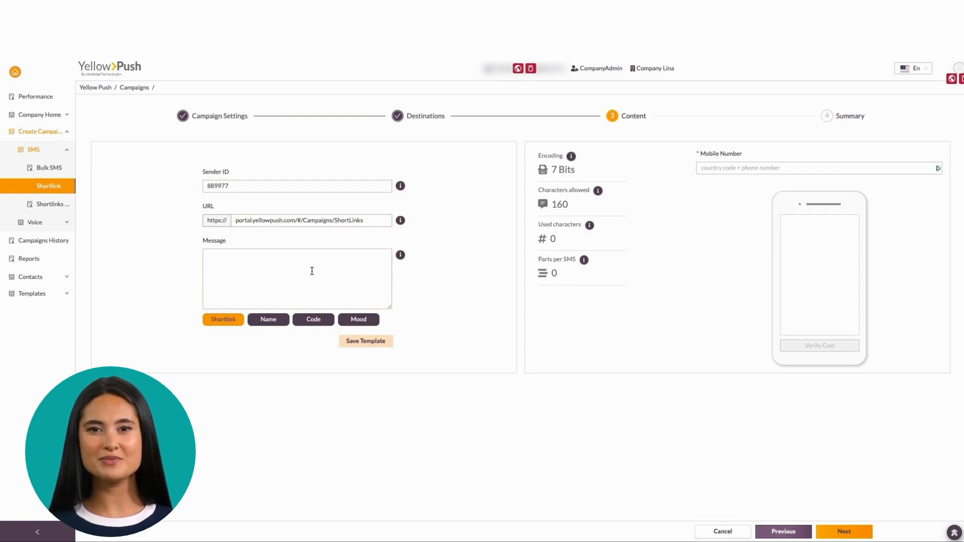
Step: Write the greeting 'Hi,' with the Name wildcard, then the confirmation-code text with the Code wildcard
type("Generate")
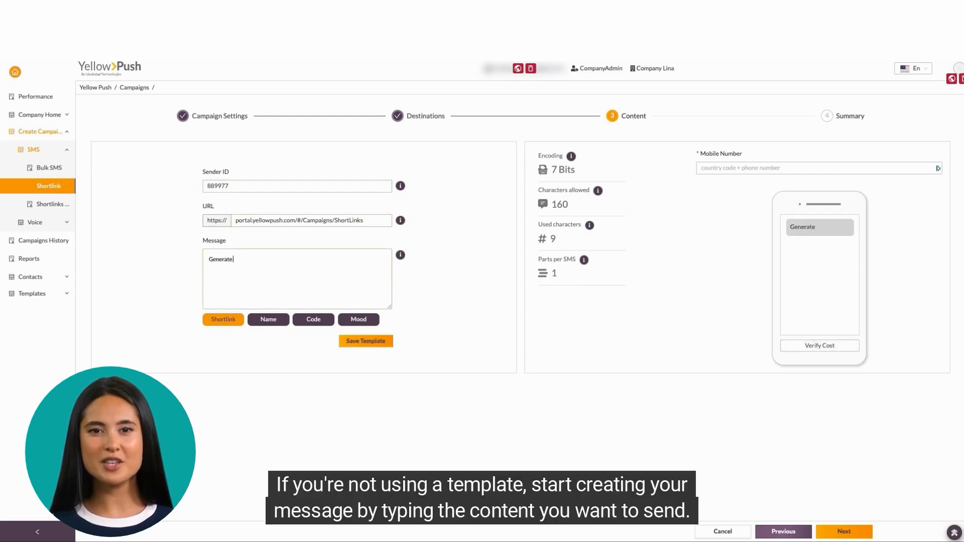
type(" your text as usual. ")
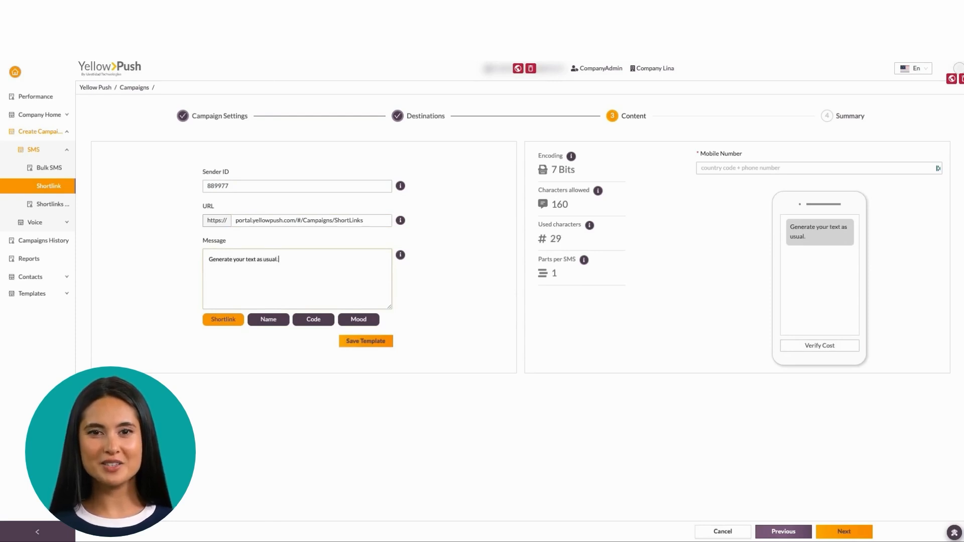
type("Hi,")
left_click(268, 320)
left_click(355, 261)
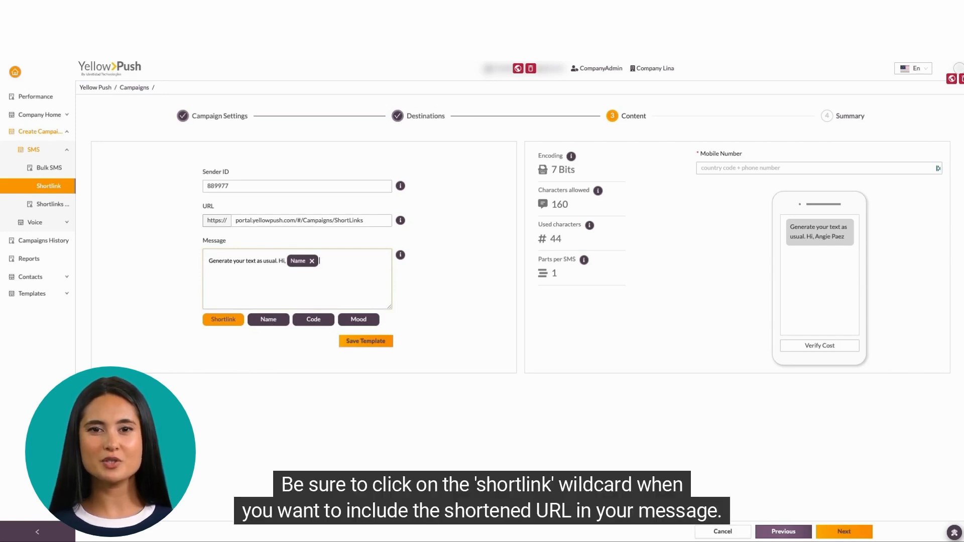
type("your conf")
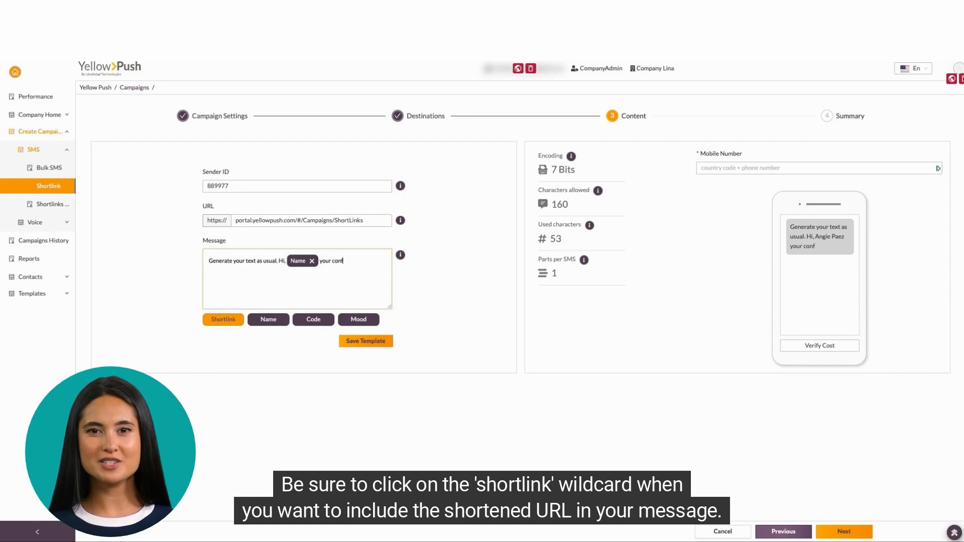
type("irmarttion code")
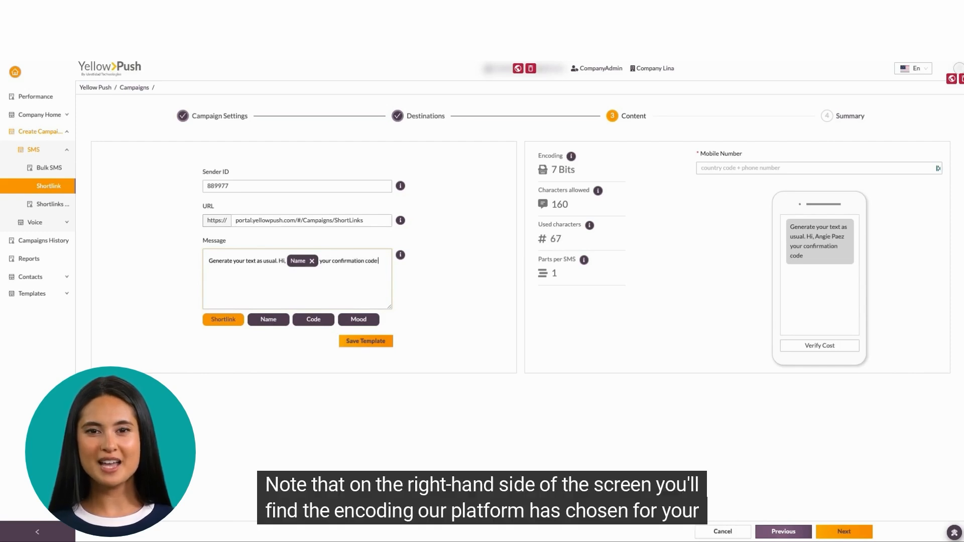
type(" uss")
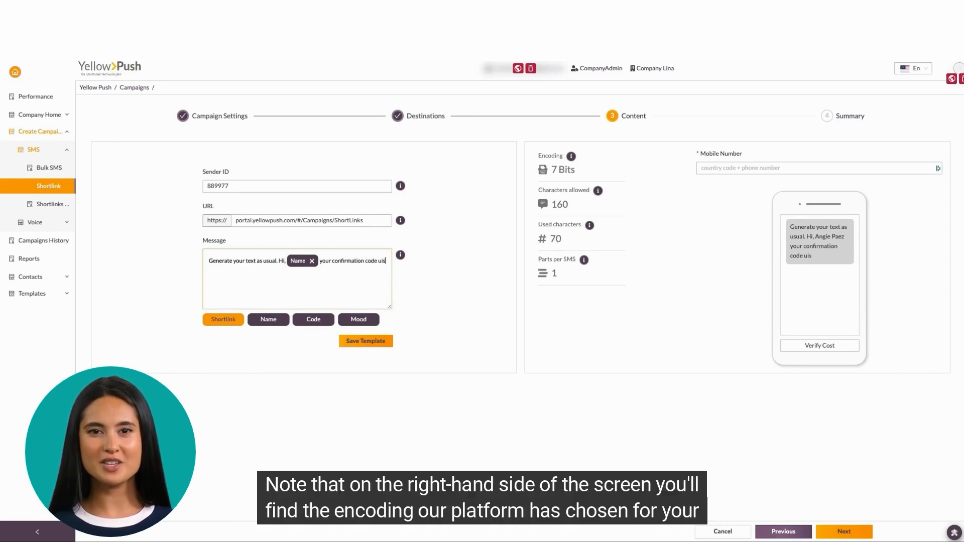
type("s")
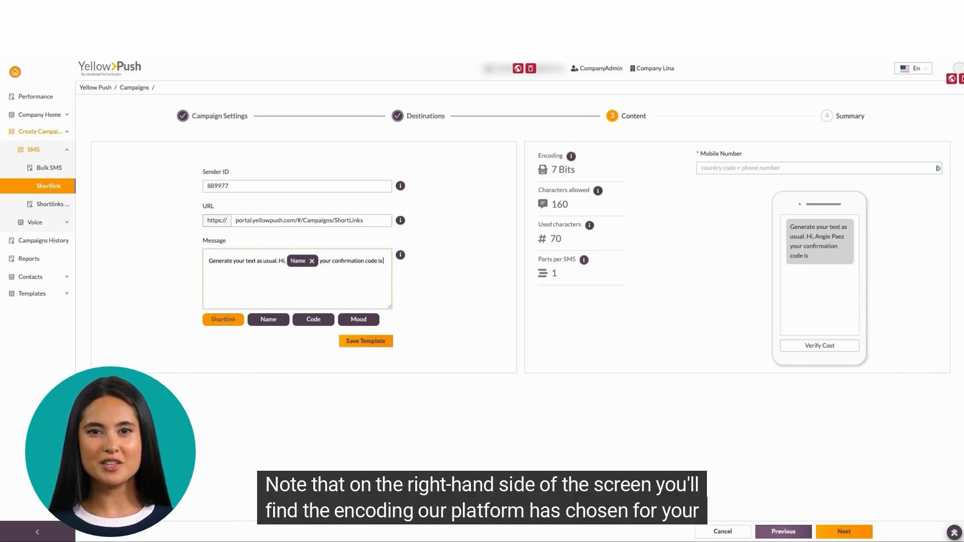
left_click(314, 320)
Step: Add 'Please remain' with the Mood wildcard and end with 'go to' plus the Shortlink
type(". Plea")
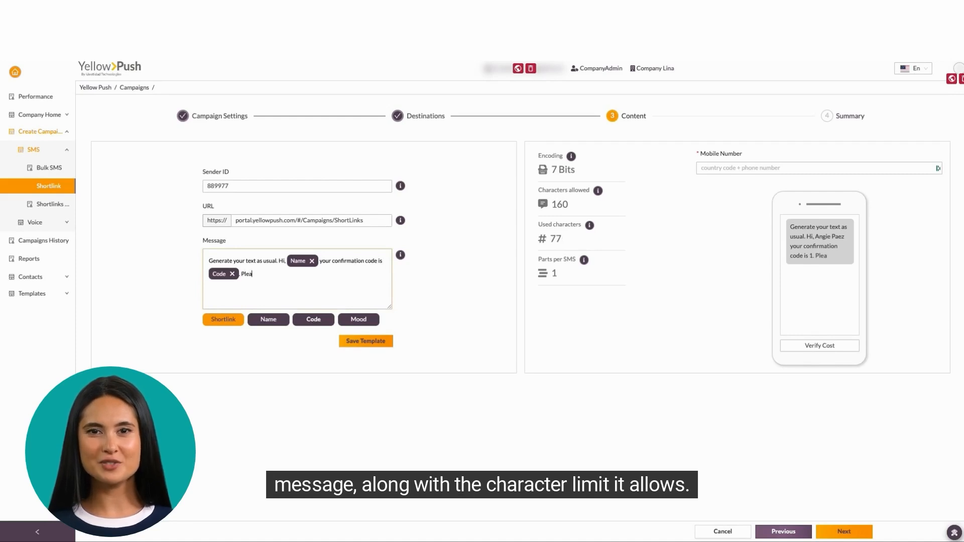
type("se remain")
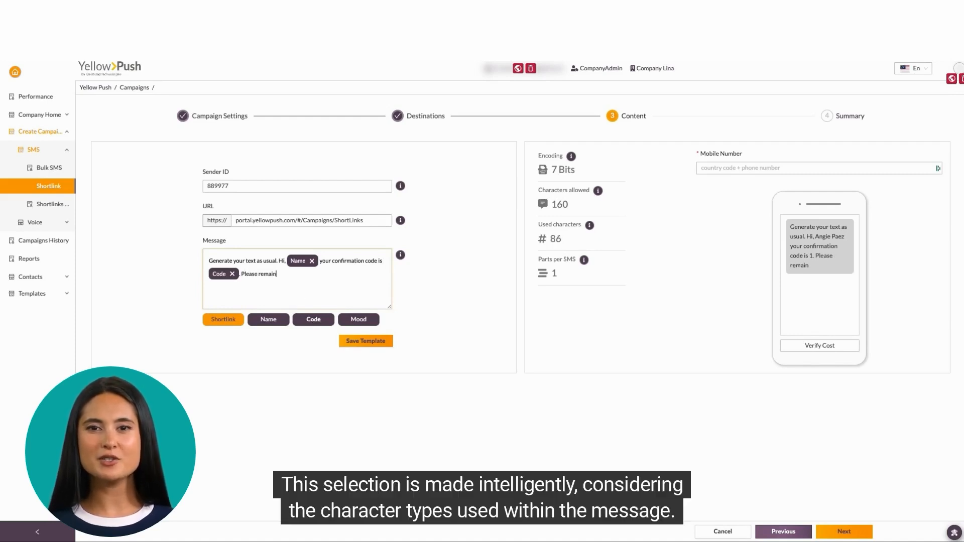
left_click(361, 321)
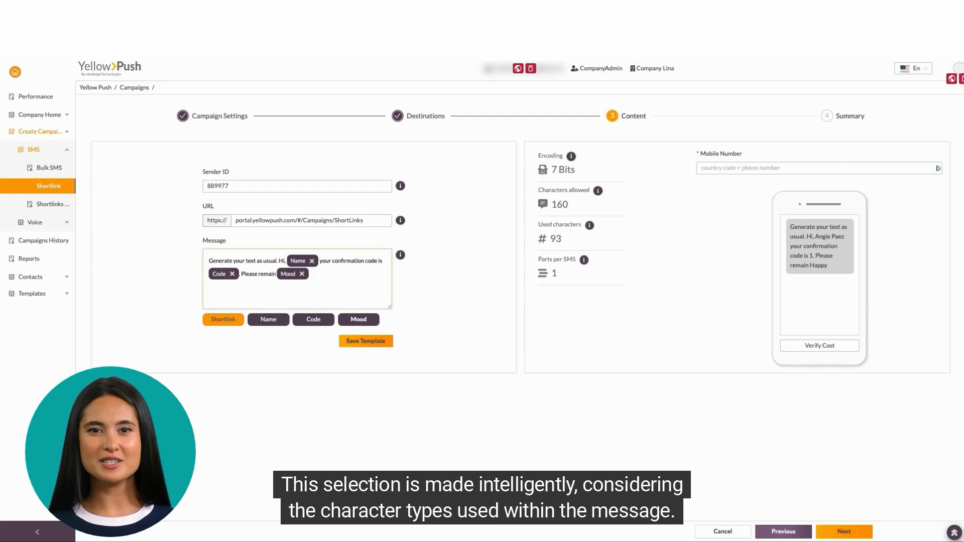
type(". For any inquiries, please d")
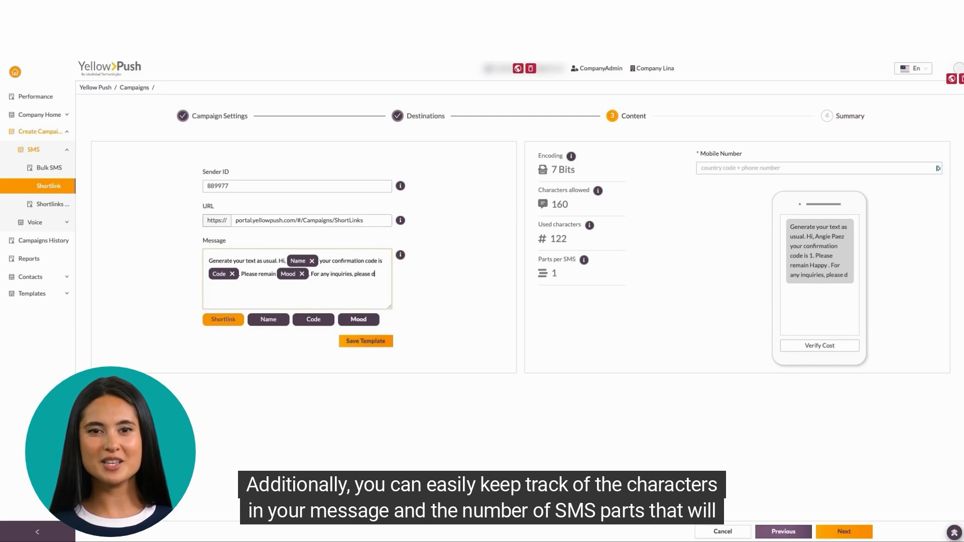
type("go to")
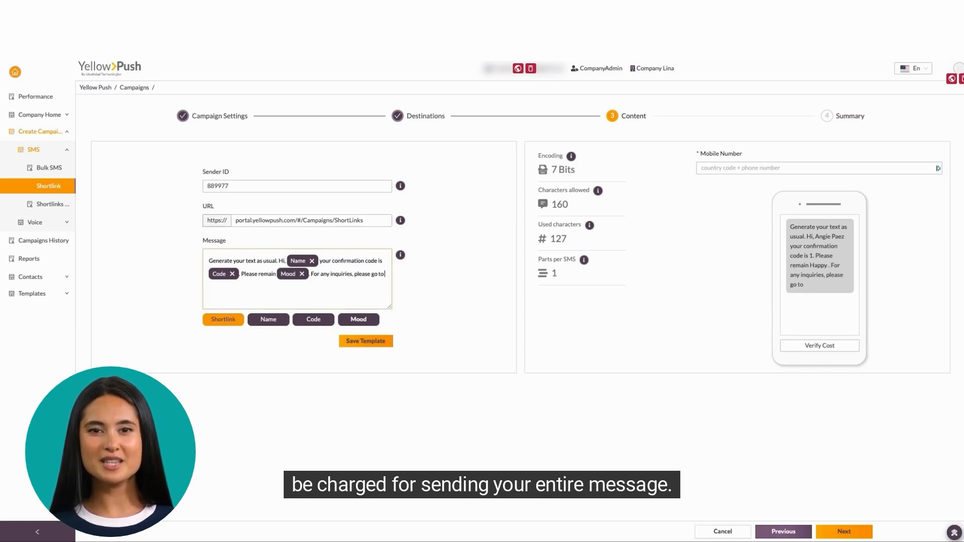
left_click(224, 321)
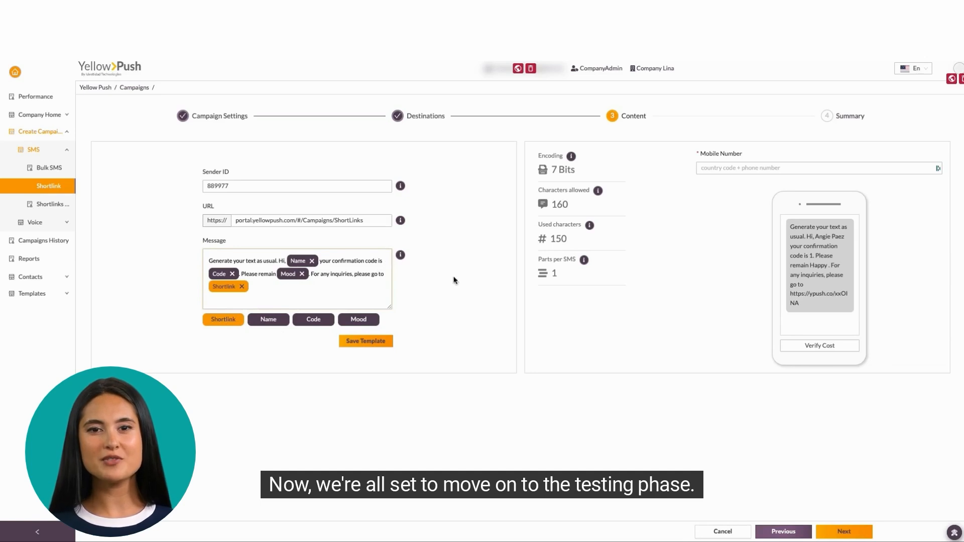
left_click_drag(364, 220, 232, 221)
Step: Send a test SMS to a test mobile number, then proceed to the Summary step
left_click_drag(806, 305, 787, 295)
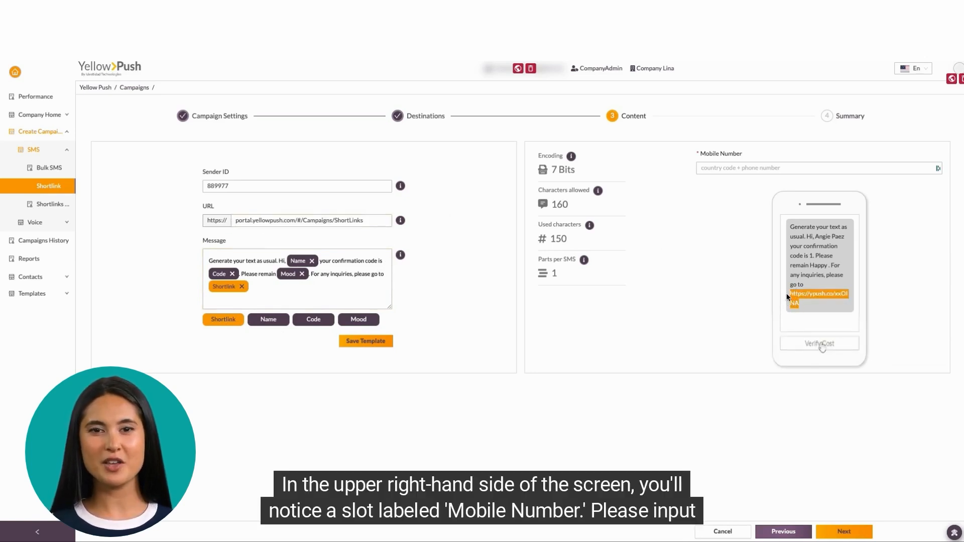
left_click(729, 339)
left_click(844, 175)
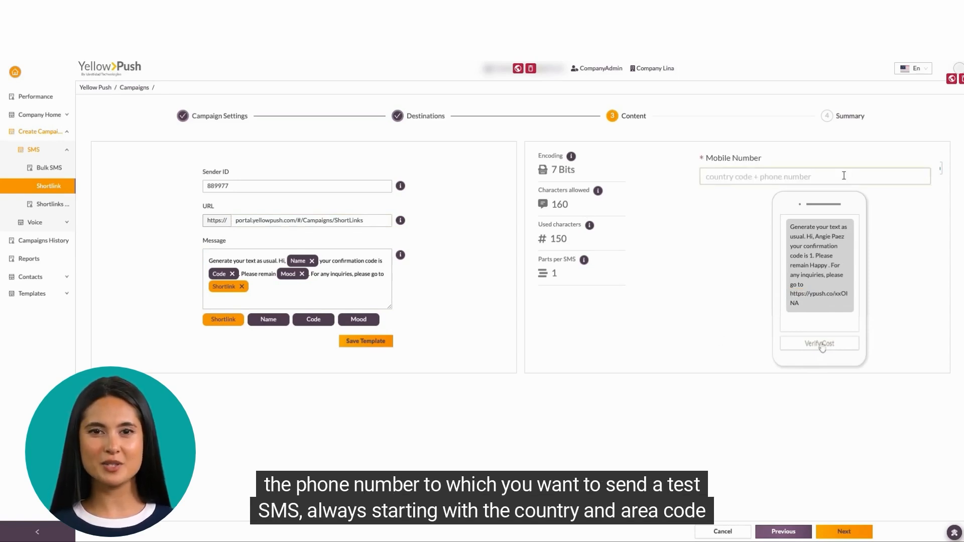
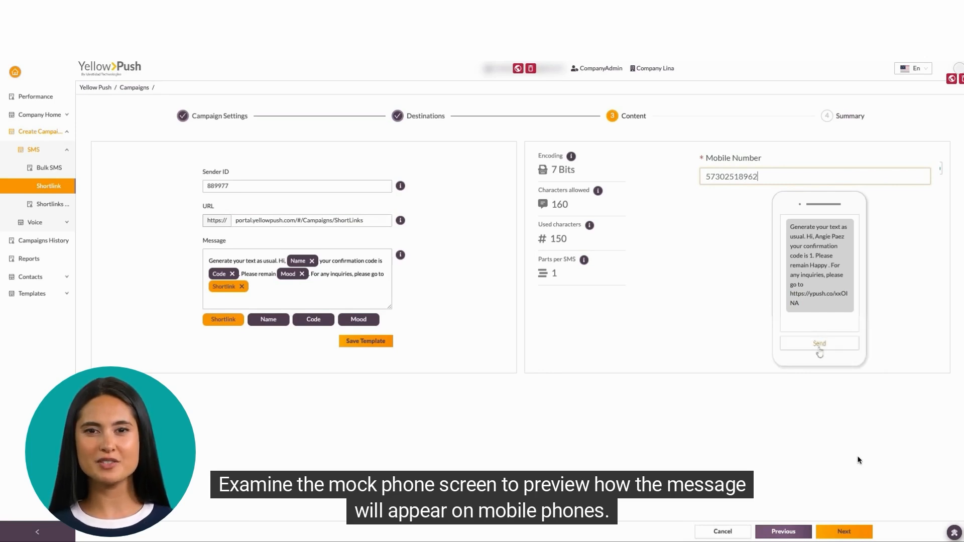
left_click(819, 346)
left_click(867, 321)
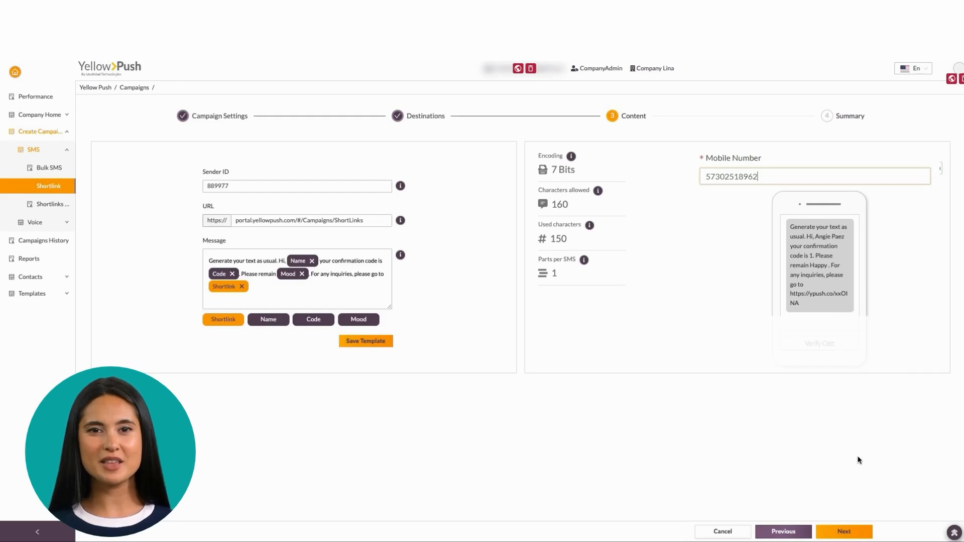
left_click(849, 533)
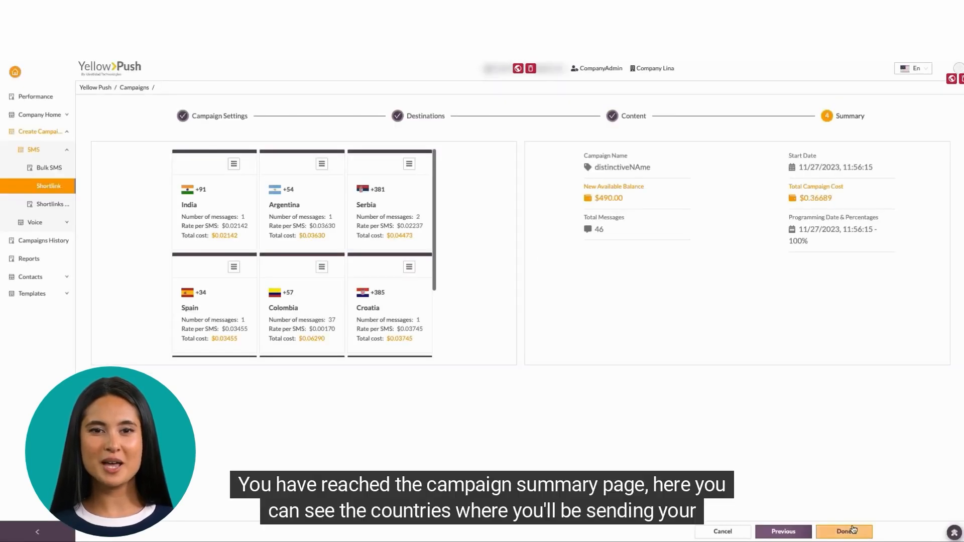
Step: Review the summary's country costs, click Done, and confirm Generate for the campaign
scroll(300, 271, "down", 2)
scroll(300, 271, "up", 2)
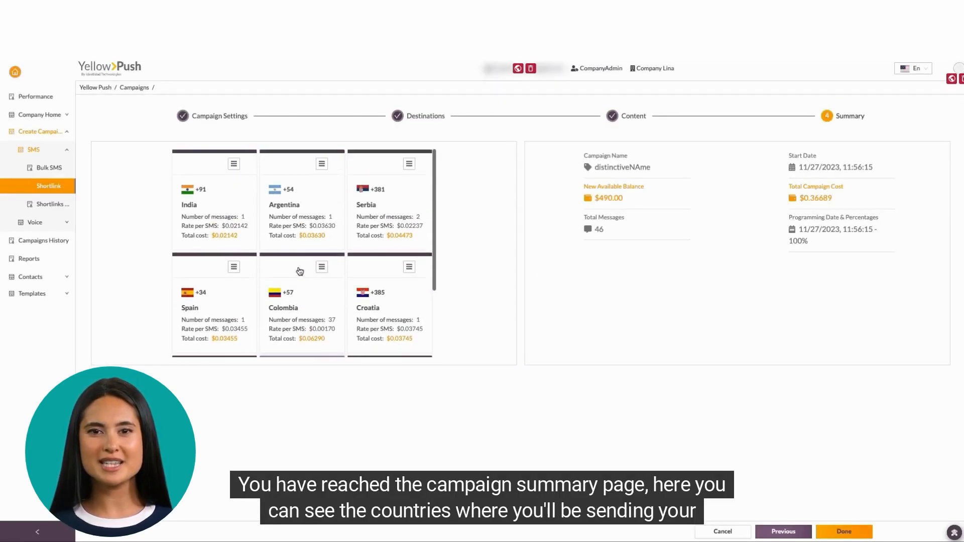
scroll(300, 272, "down", 1)
scroll(297, 269, "up", 1)
left_click(850, 536)
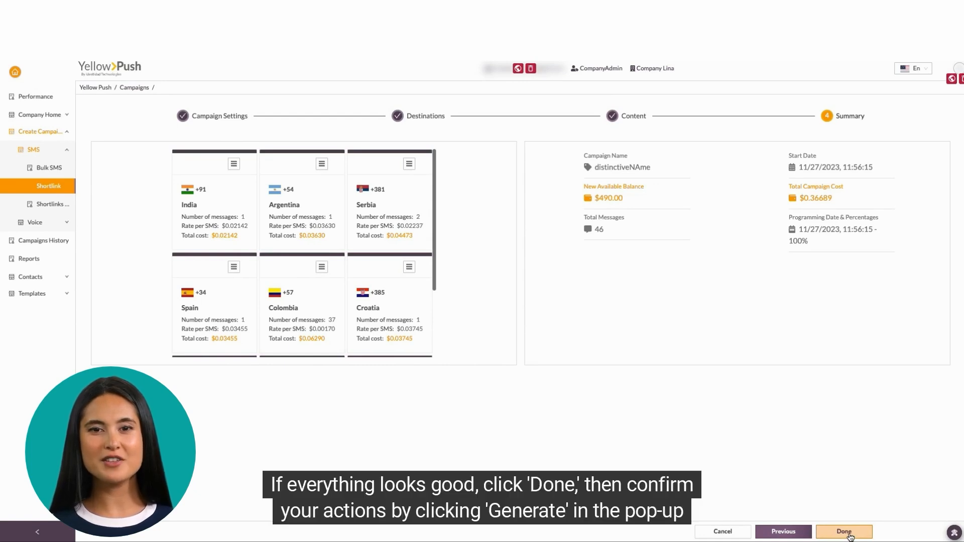
left_click(850, 536)
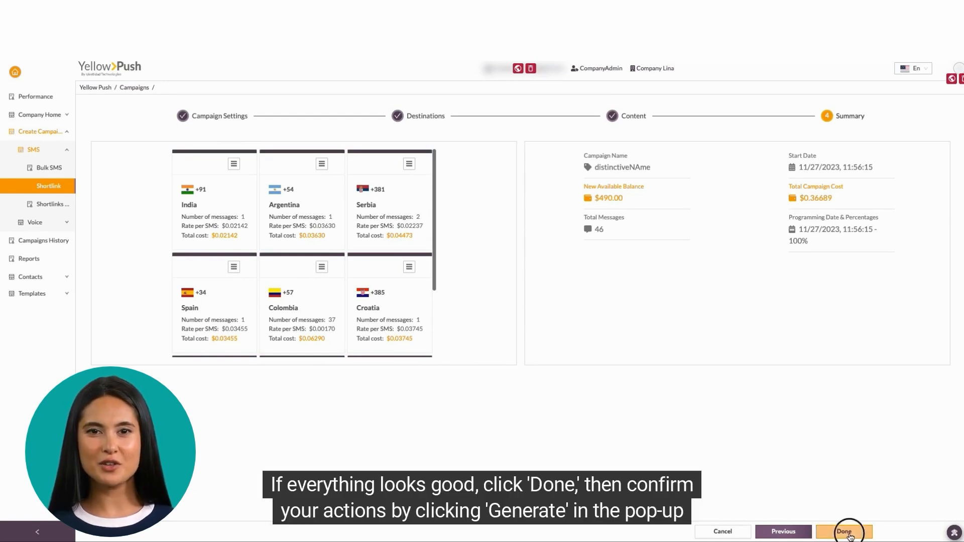
left_click(542, 325)
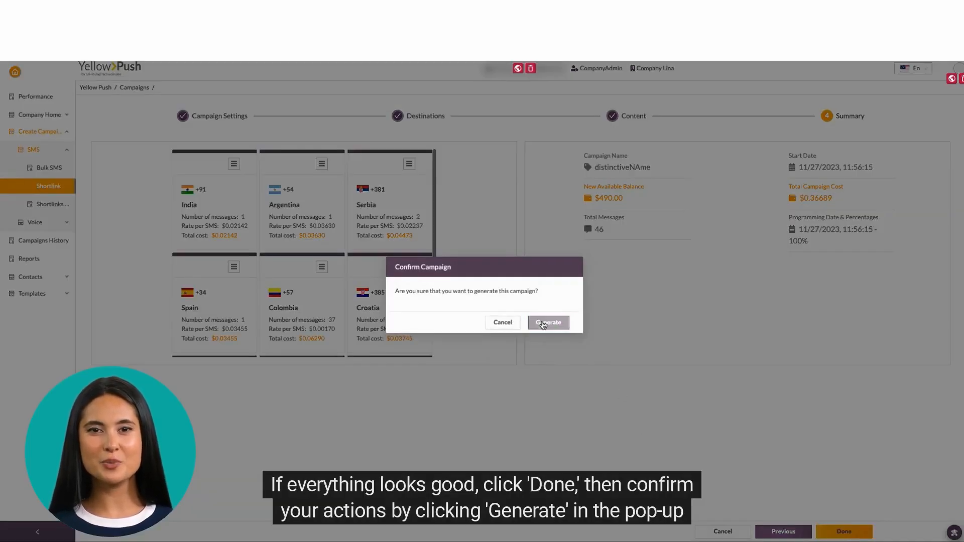